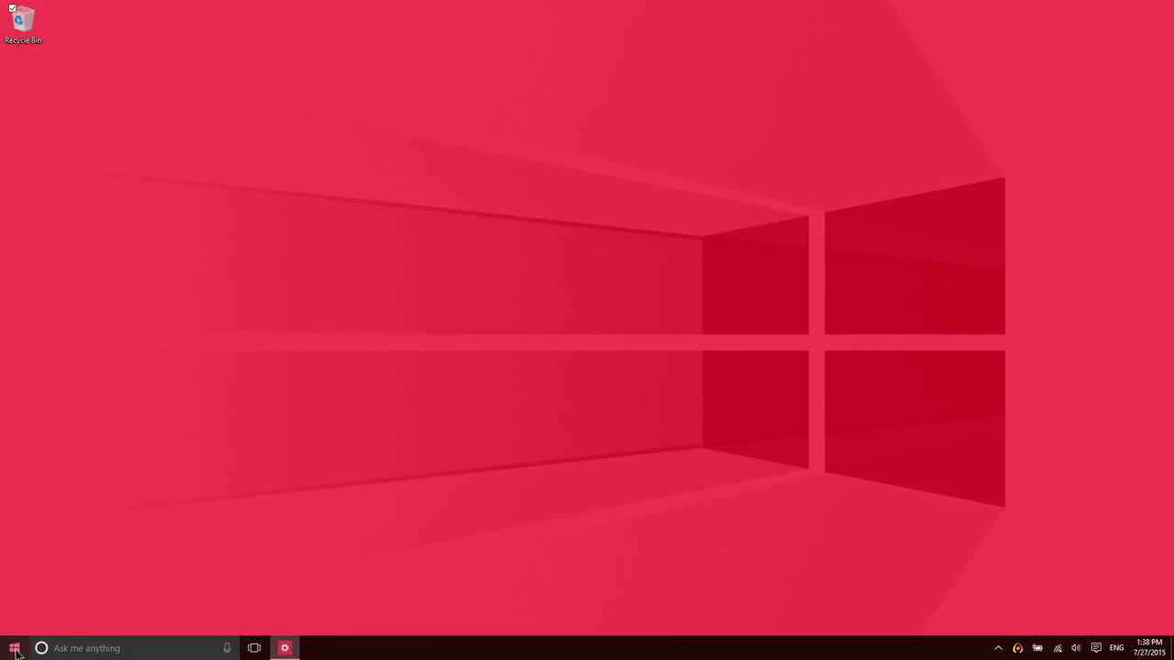
Browse the Start menu's All apps list, return, and show the signed-in account's options menu
left_click(14, 649)
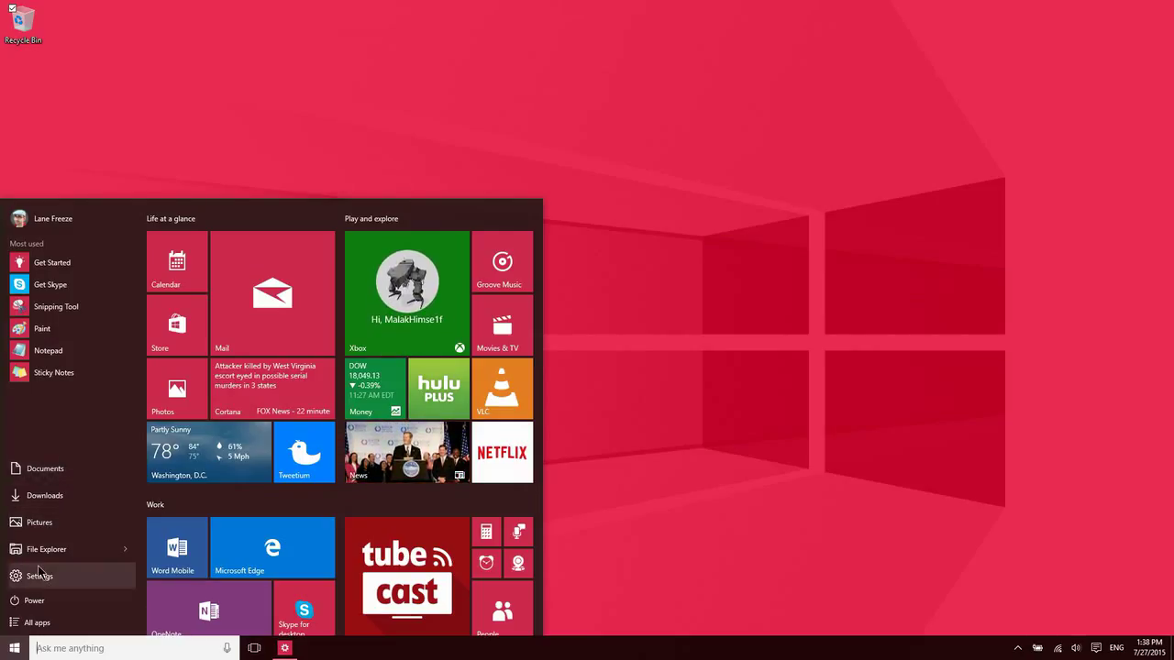
left_click(20, 627)
left_click(22, 623)
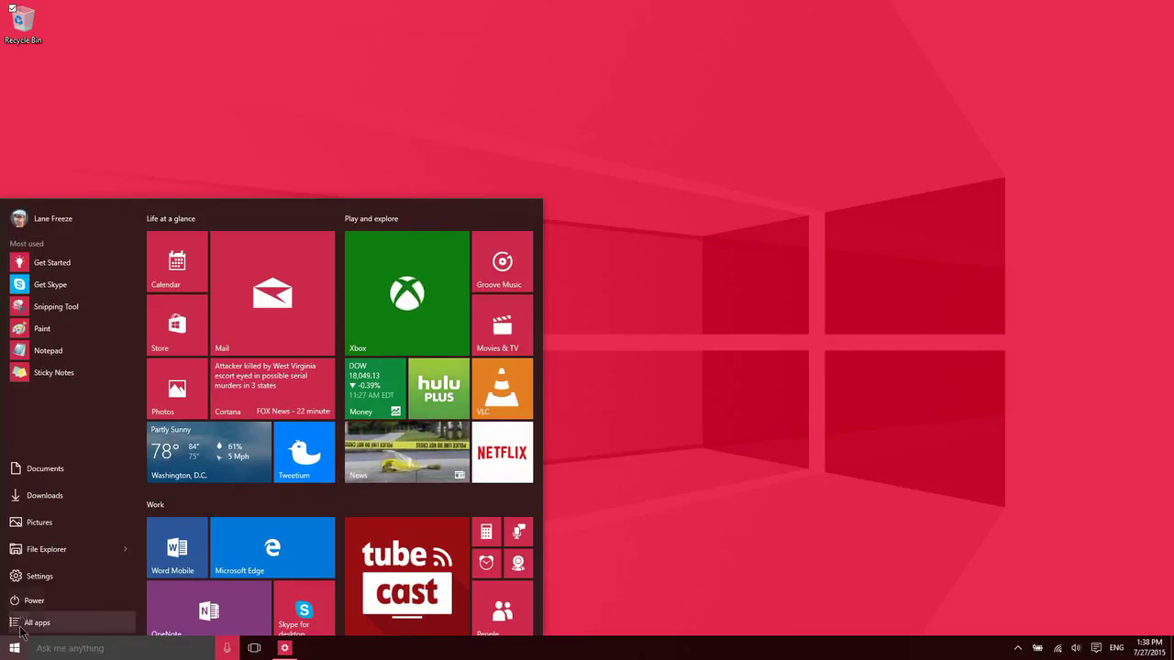
left_click(57, 217)
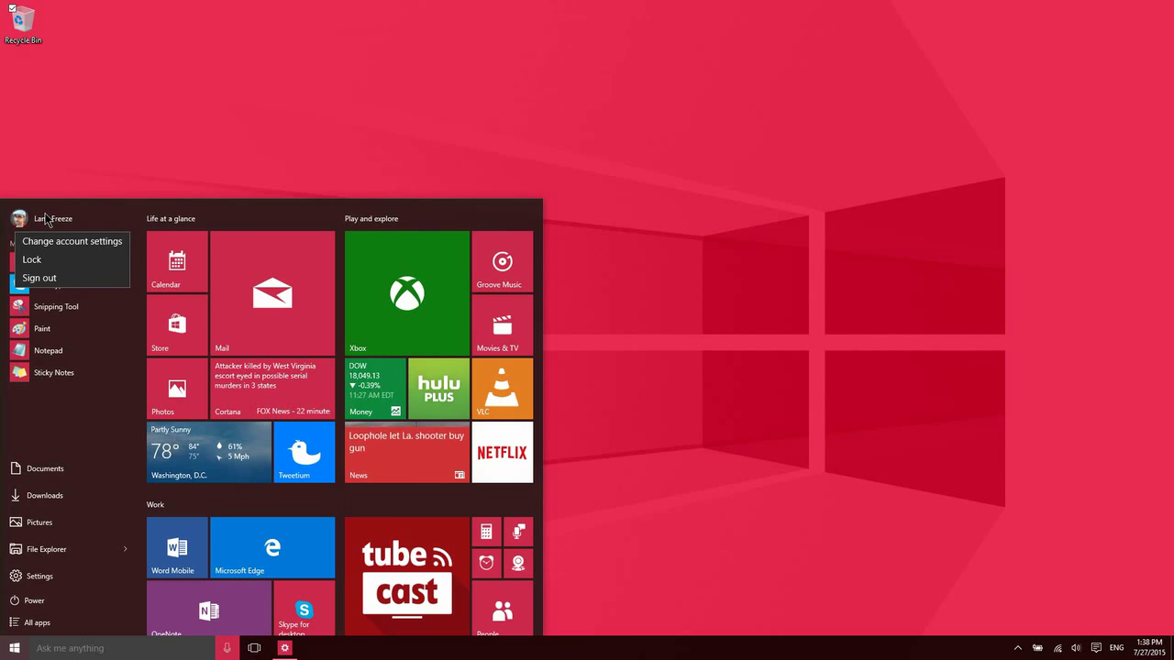
Dismiss the account options menu and scroll through the Start menu's live tiles
left_click(337, 222)
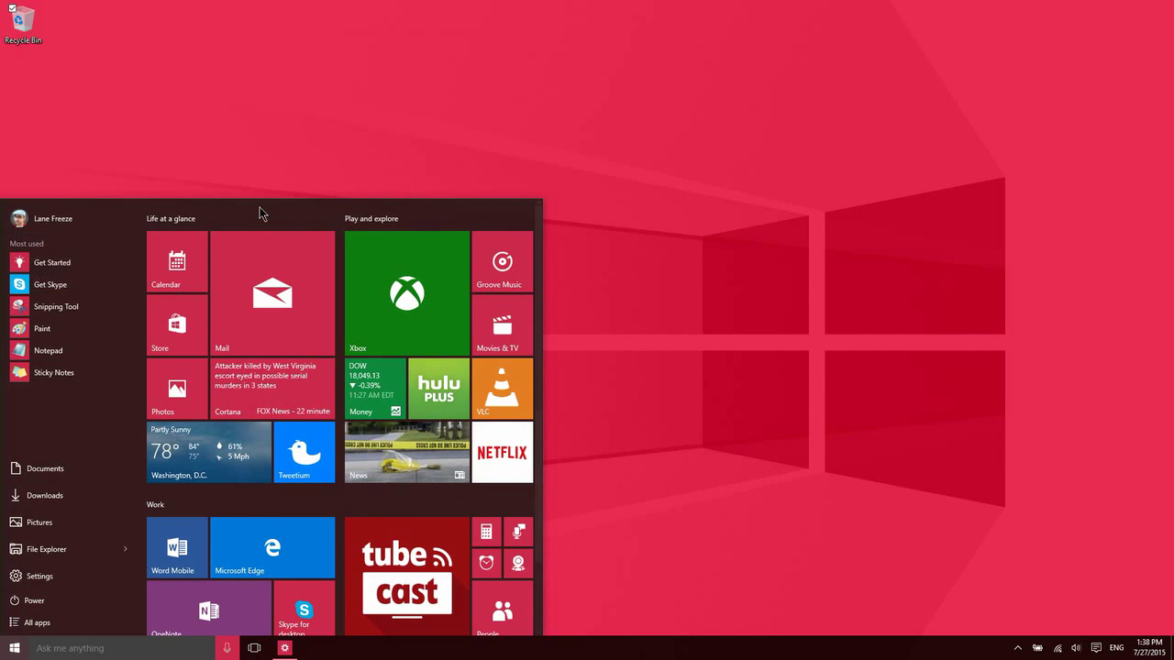
scroll(371, 350, "down", 2)
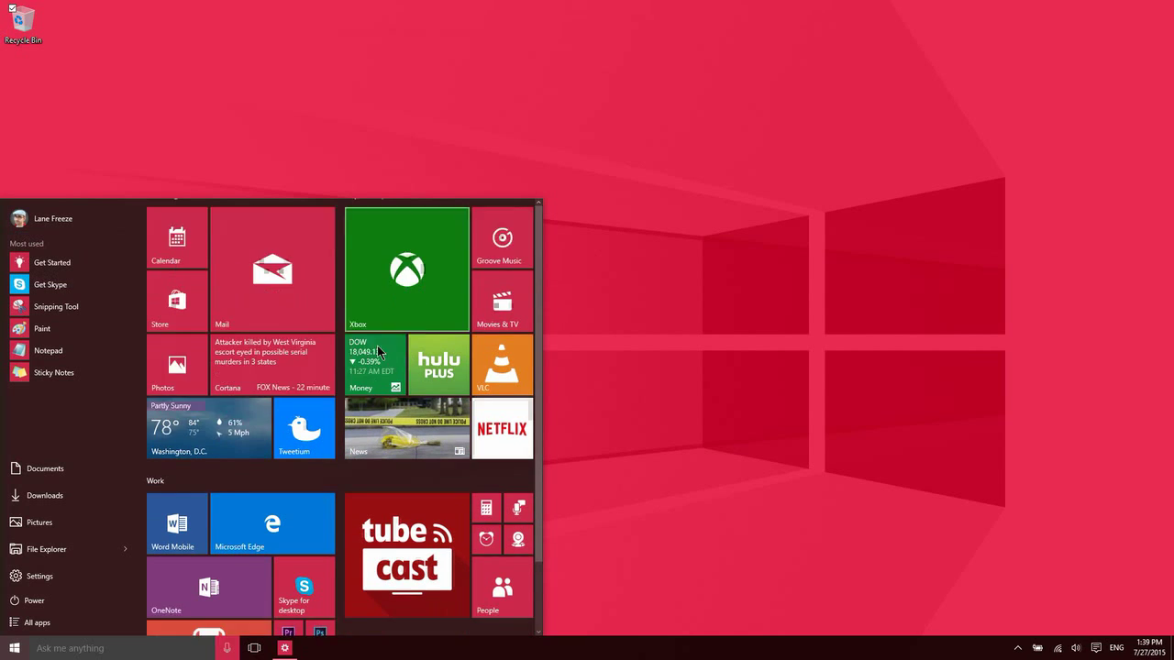
scroll(364, 352, "up", 2)
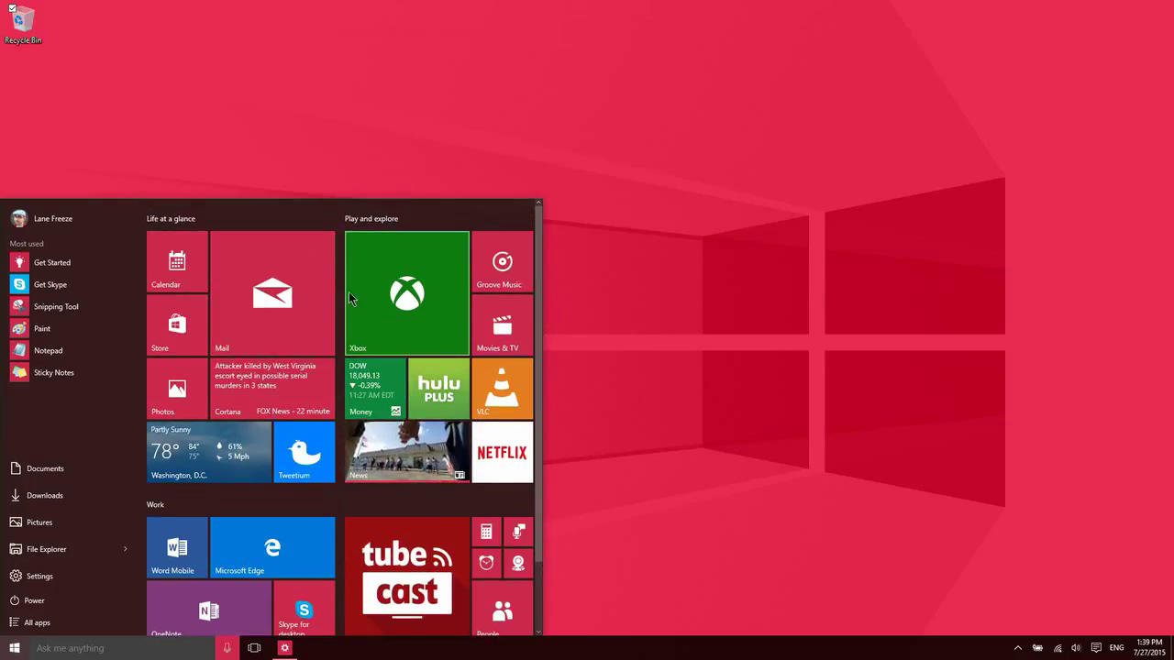
scroll(349, 292, "down", 2)
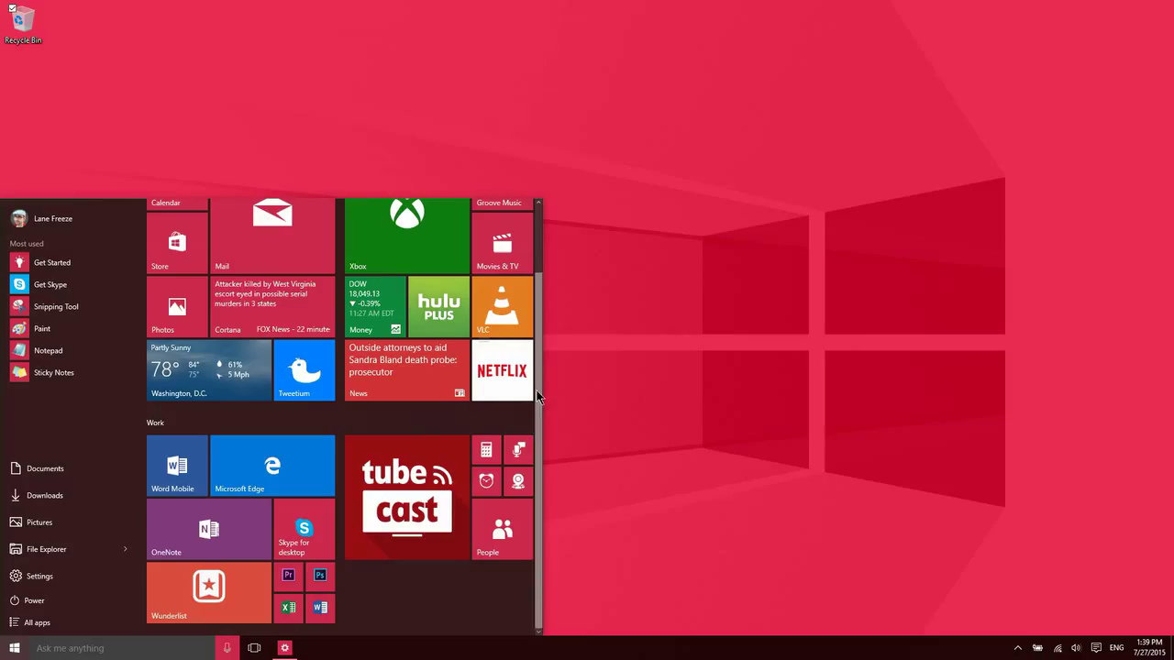
Narrow the Start menu to one tile column, widen it back to two, and make it taller
left_click_drag(541, 393, 425, 388)
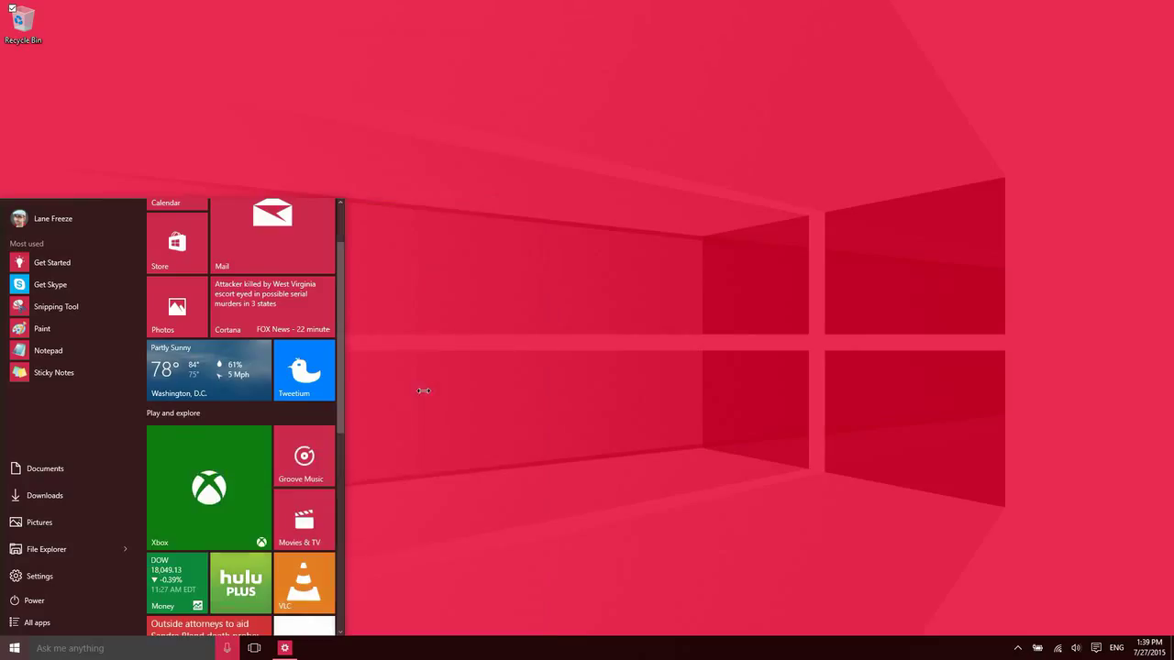
left_click_drag(346, 264, 445, 262)
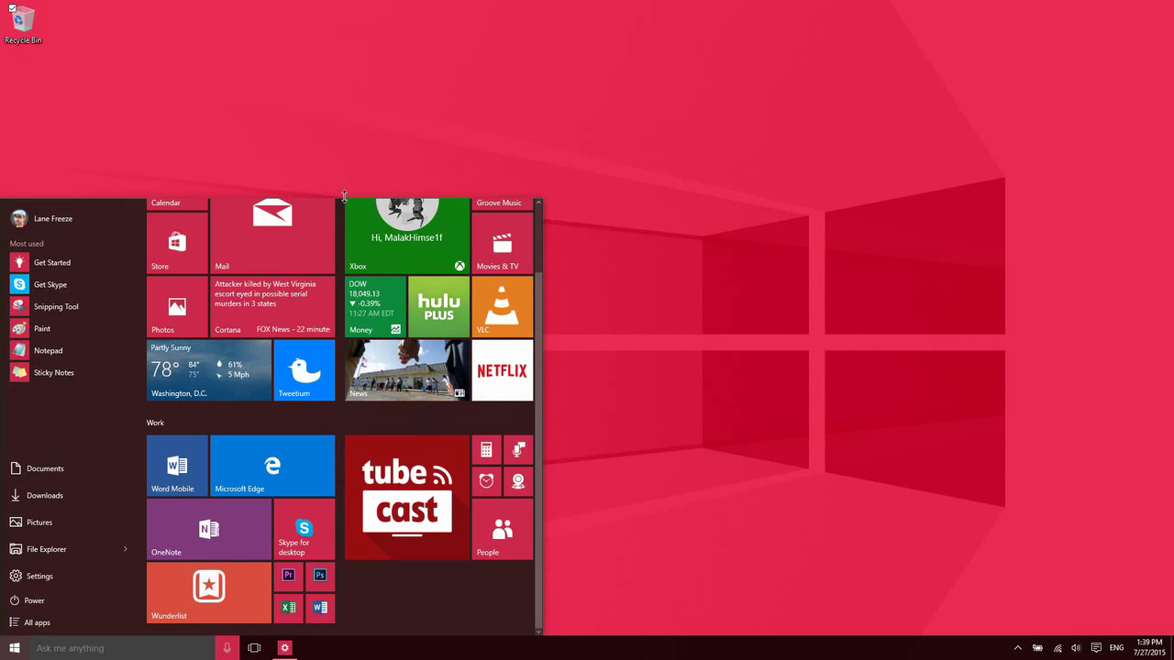
left_click_drag(347, 198, 351, 241)
Close the Start menu and open Cortana's panel from the taskbar search box
left_click(14, 647)
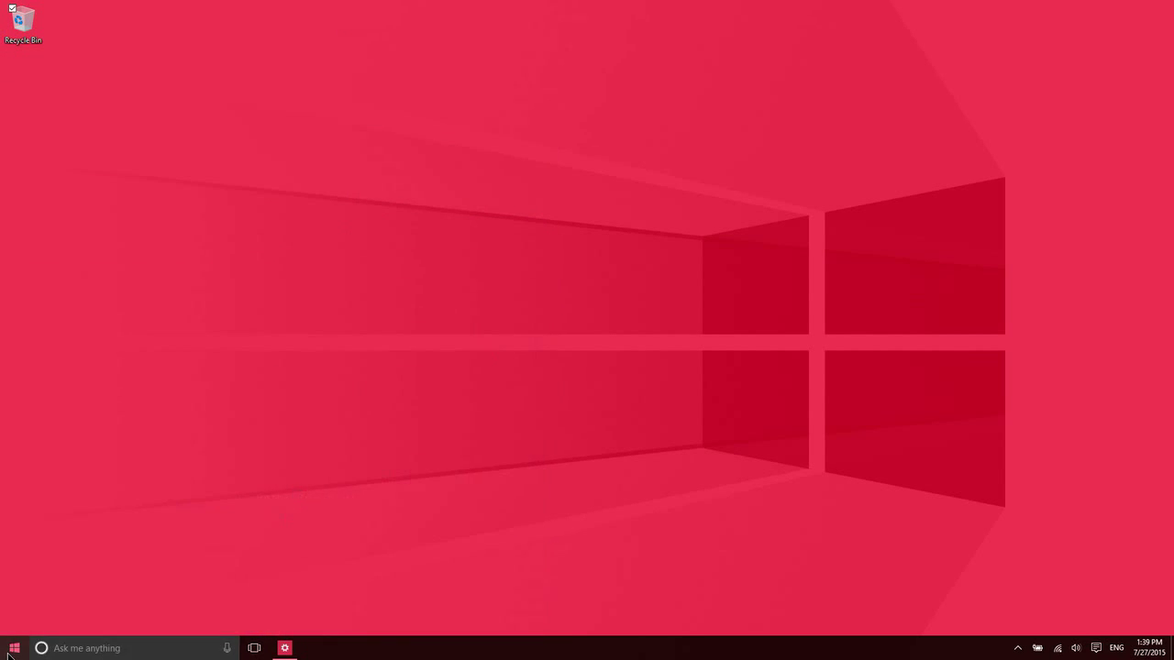
left_click(90, 648)
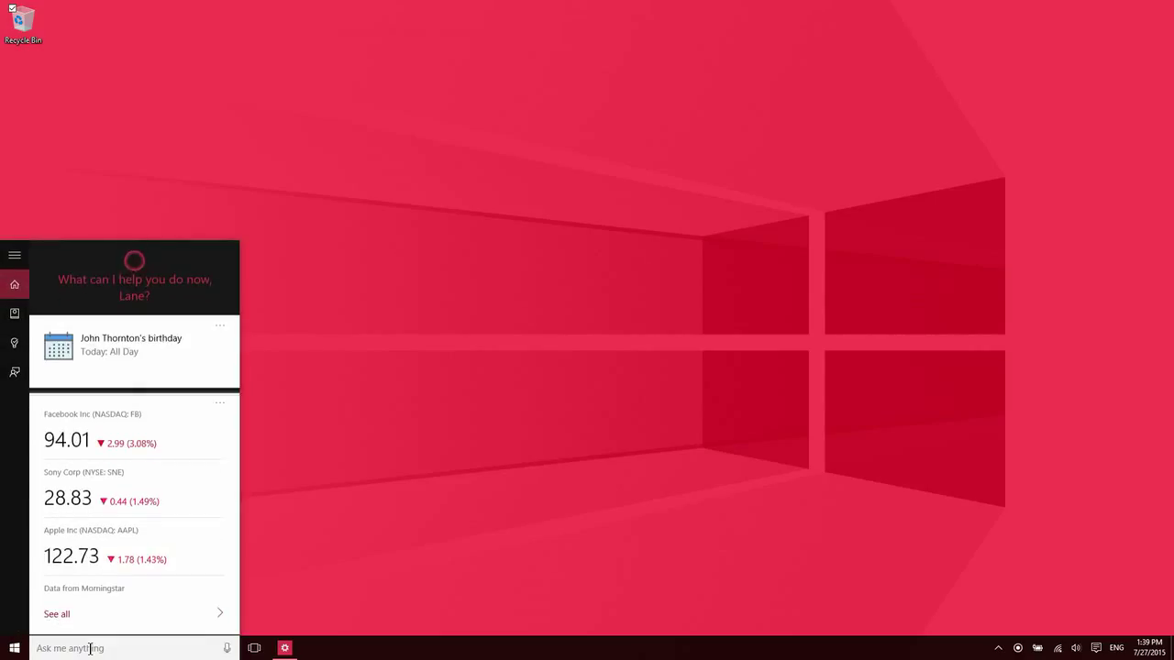
left_click(401, 442)
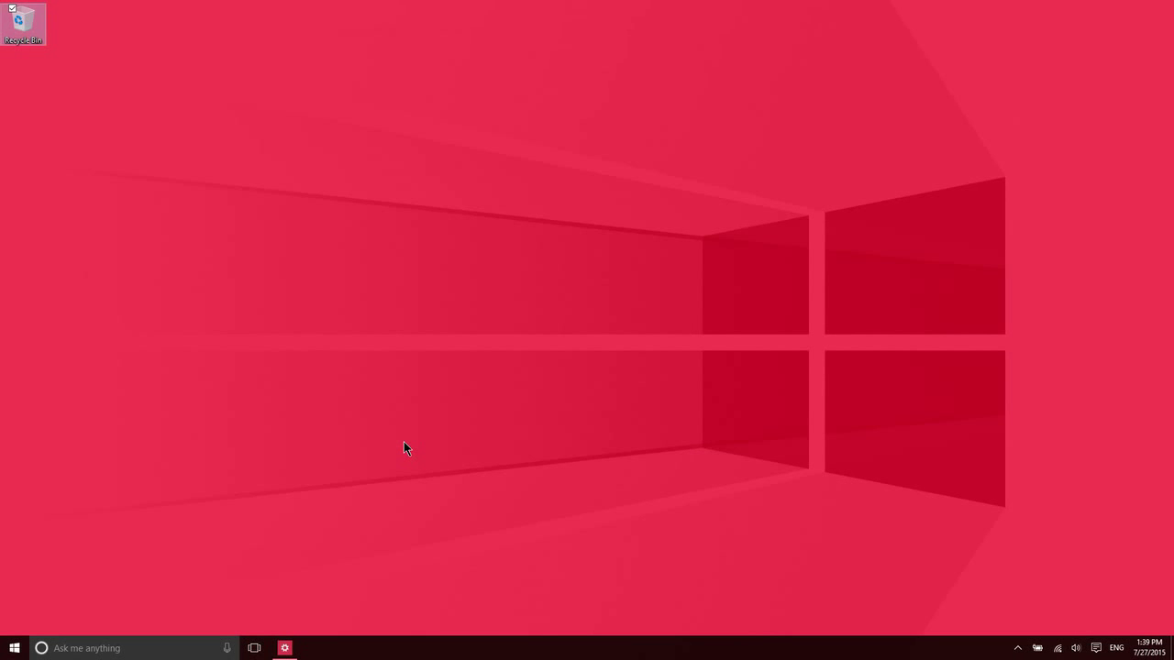
left_click(176, 645)
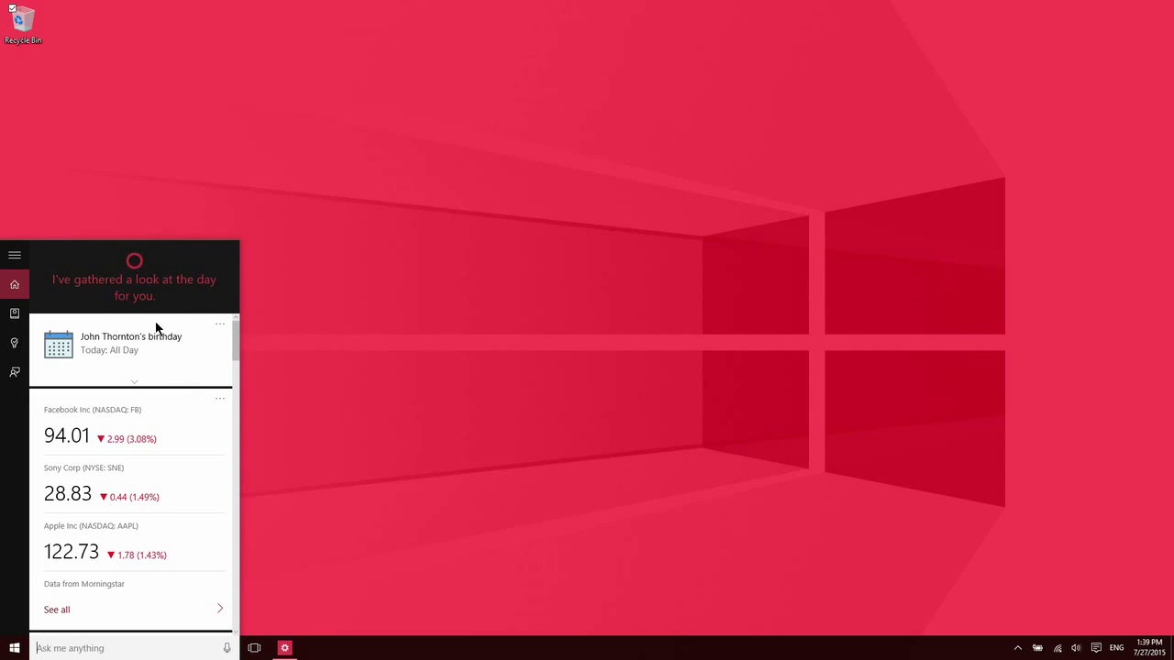
Scroll down through Cortana's daily overview feed, then drag back to the top
scroll(156, 364, "down", 5)
scroll(156, 363, "down", 5)
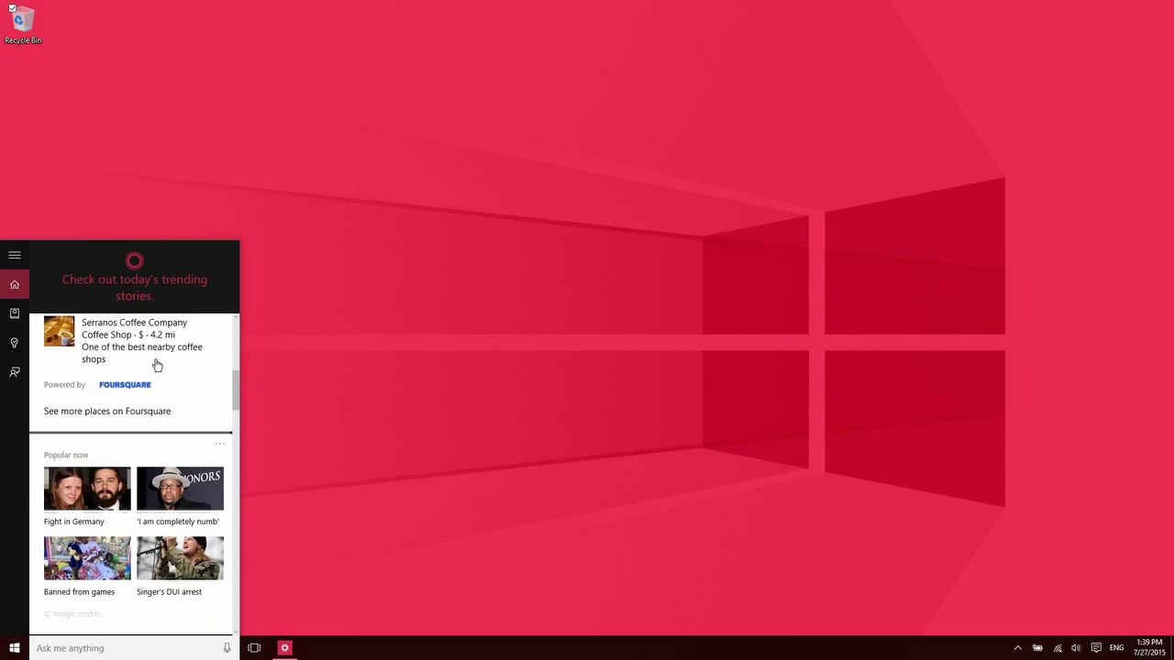
scroll(159, 367, "down", 5)
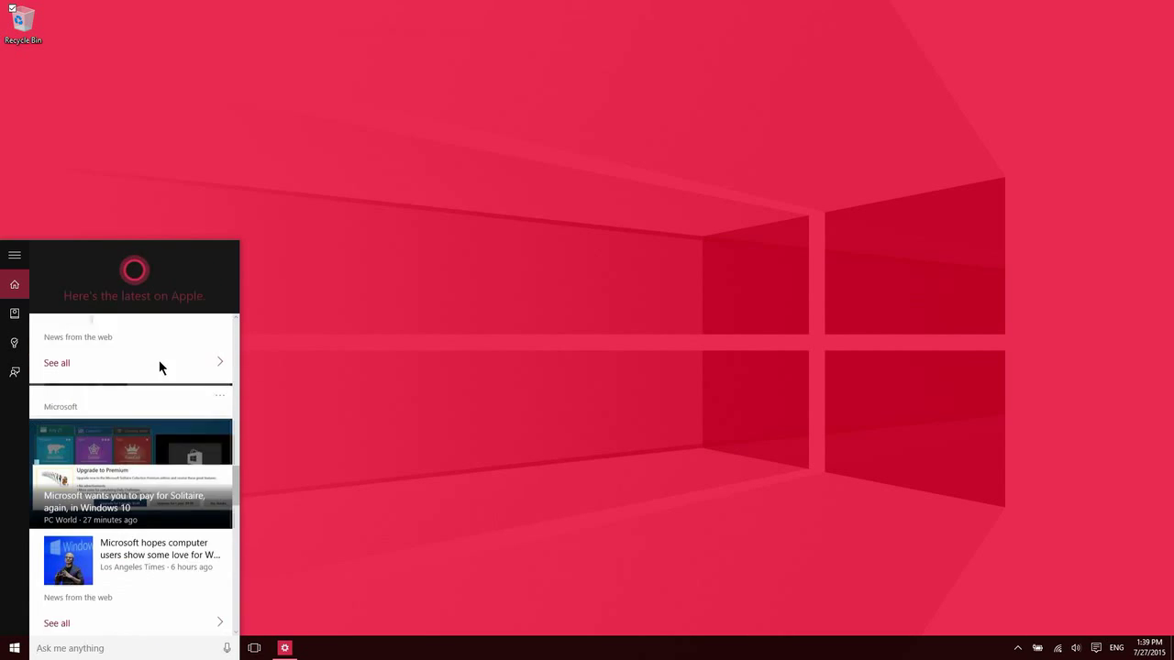
scroll(157, 365, "down", 3)
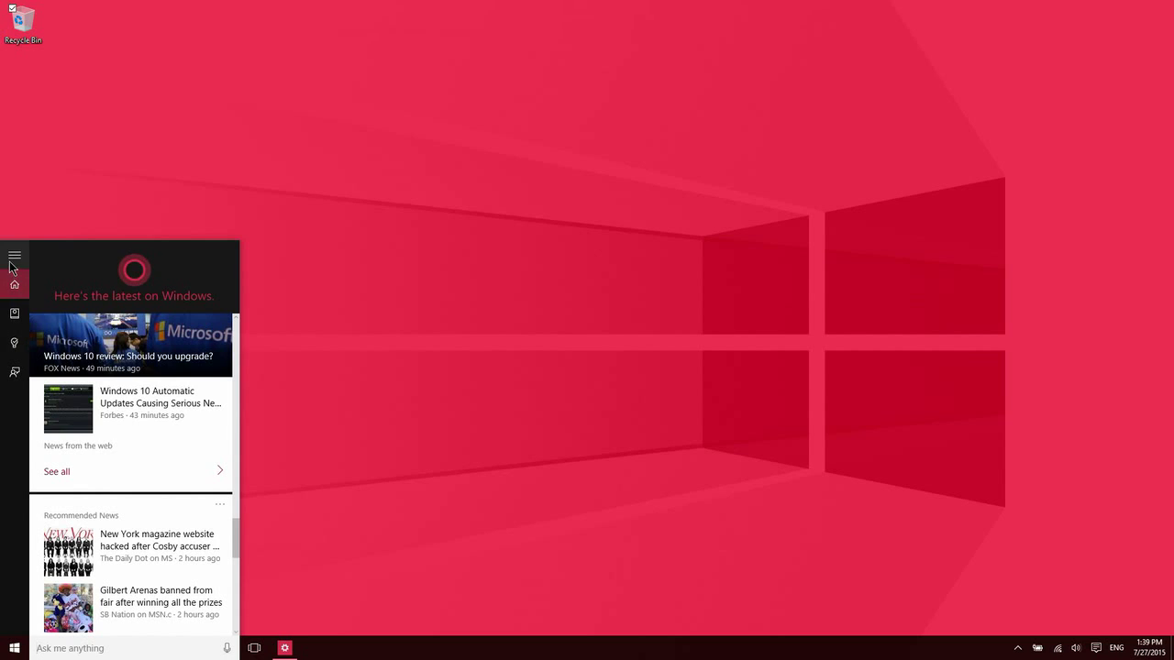
left_click_drag(232, 540, 232, 339)
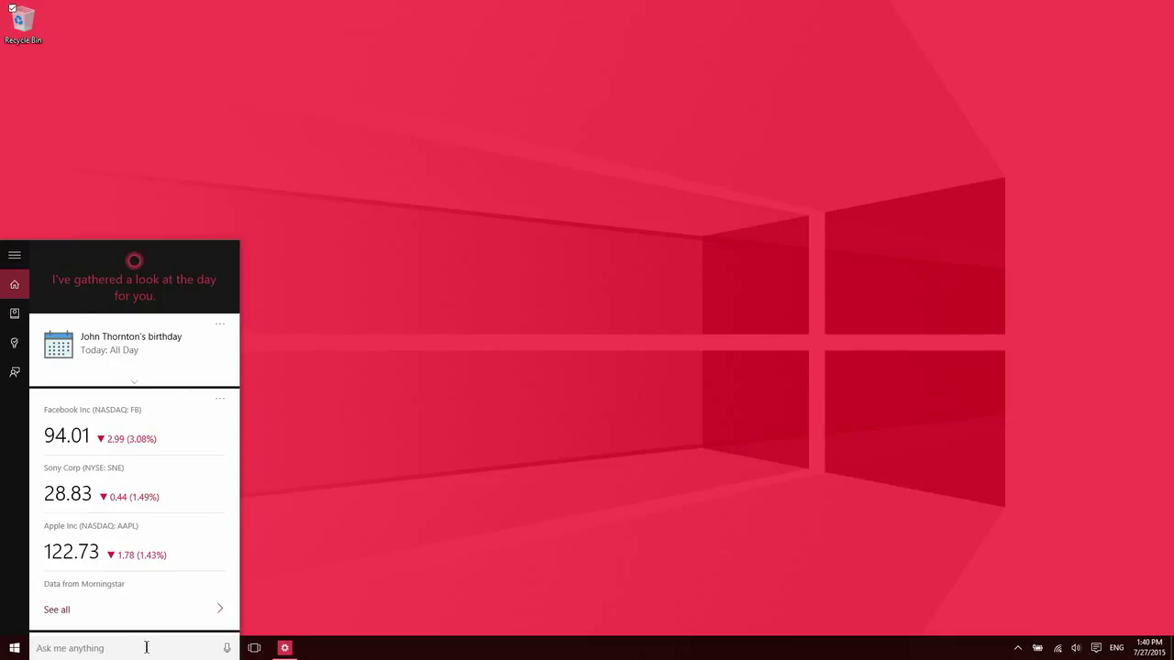
Search for 'Settings' in the taskbar search box, select the text, then cancel with Esc
type("S")
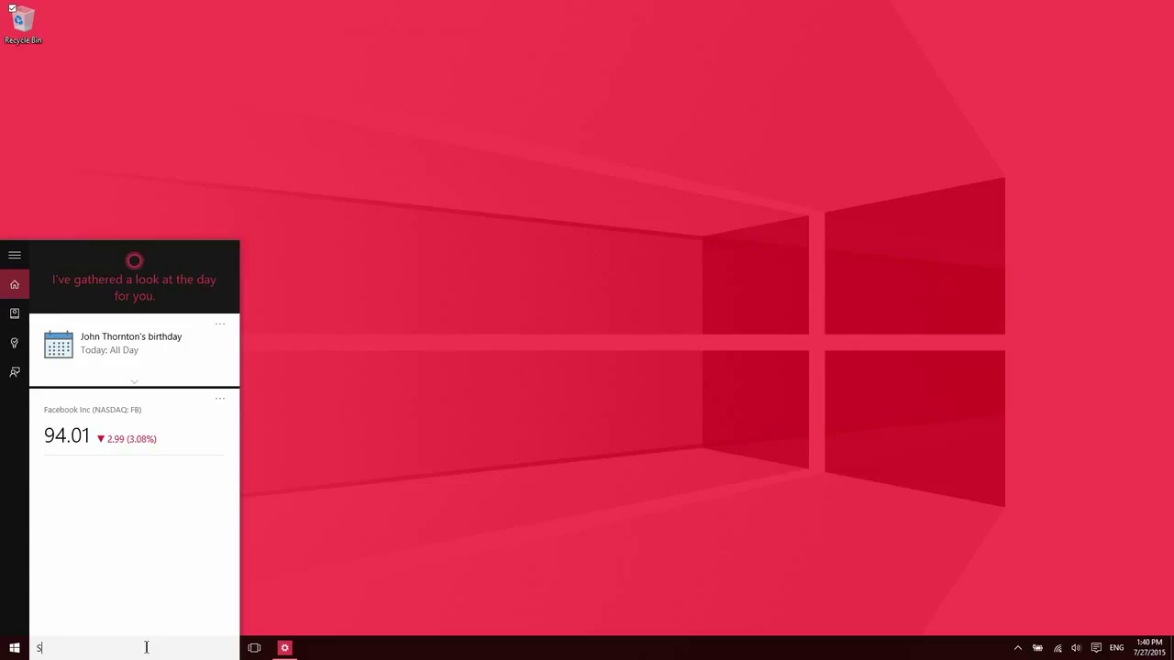
type("ettings")
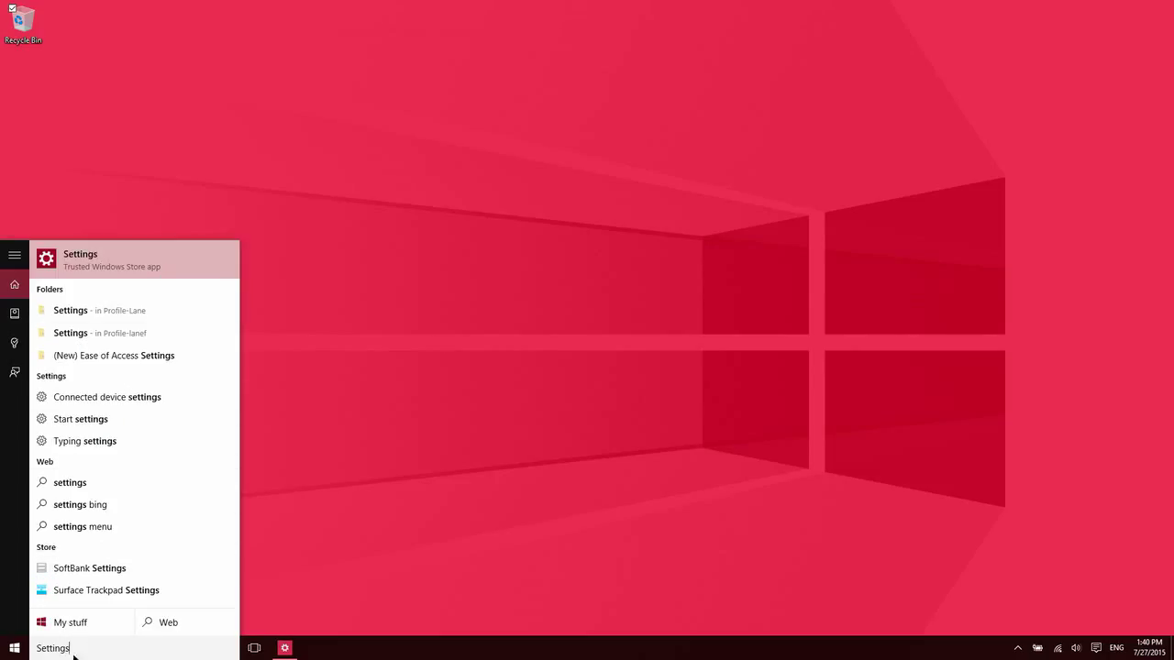
left_click_drag(72, 649, 33, 653)
key("Escape")
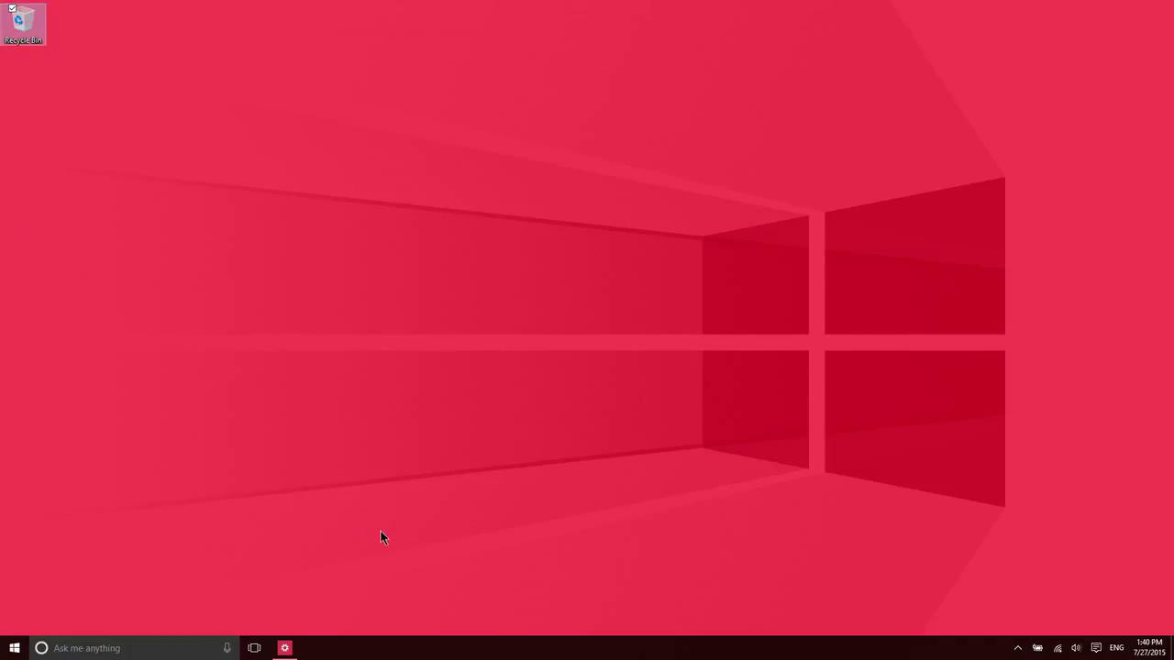
left_click(255, 648)
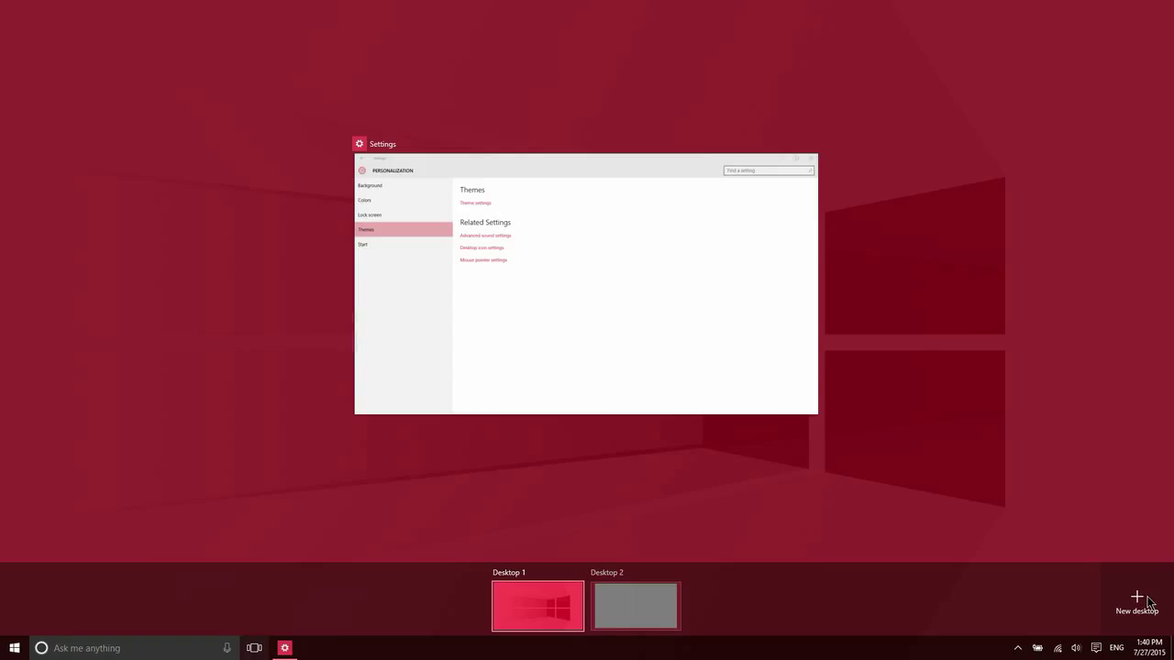
left_click(550, 584)
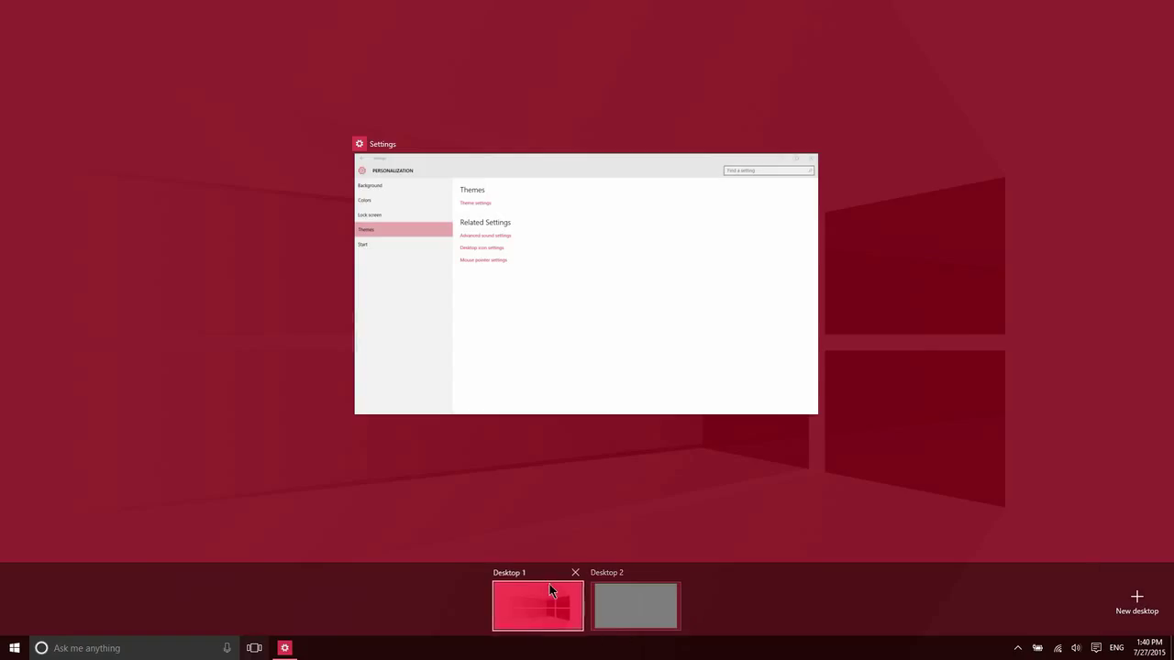
left_click(14, 649)
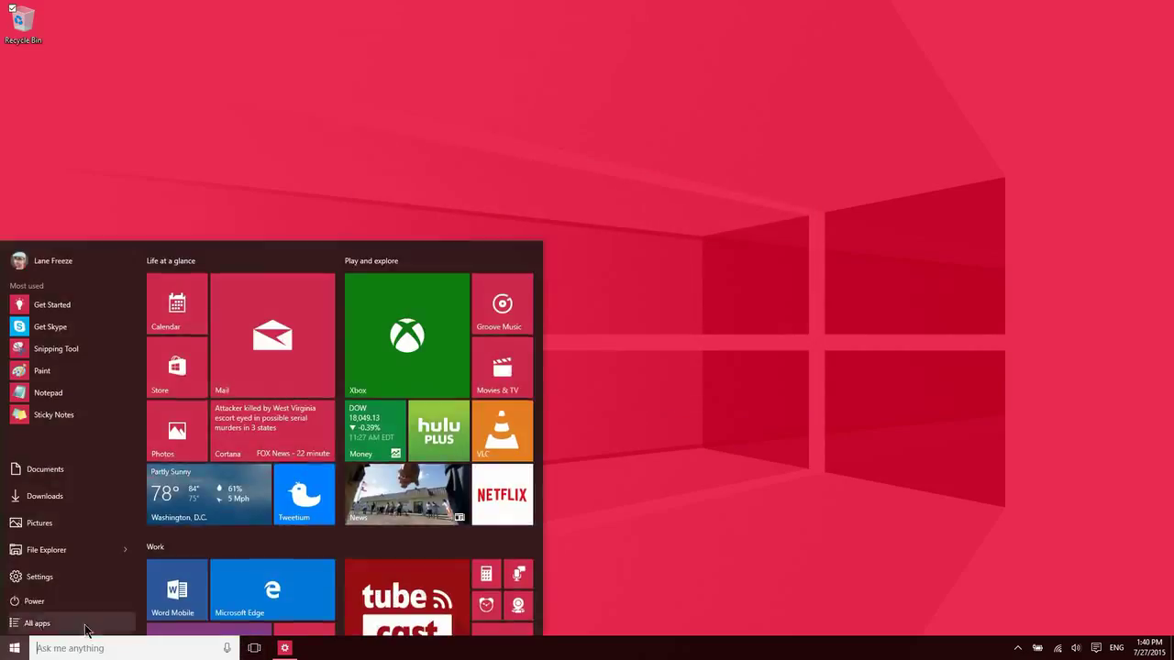
left_click(177, 304)
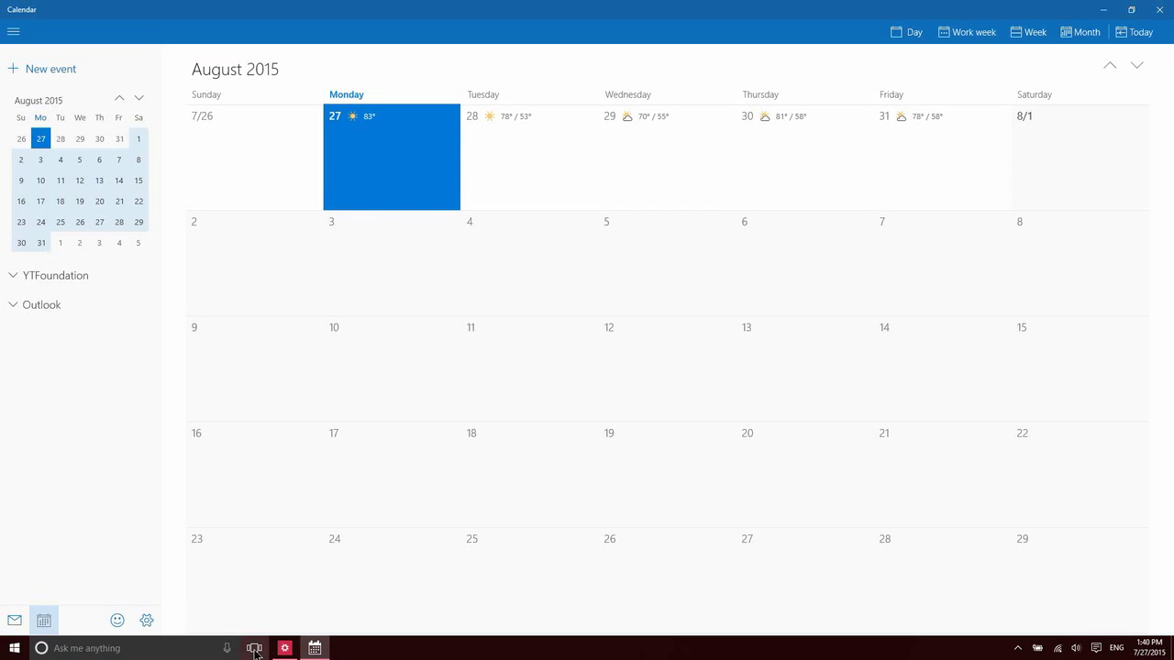
left_click(254, 649)
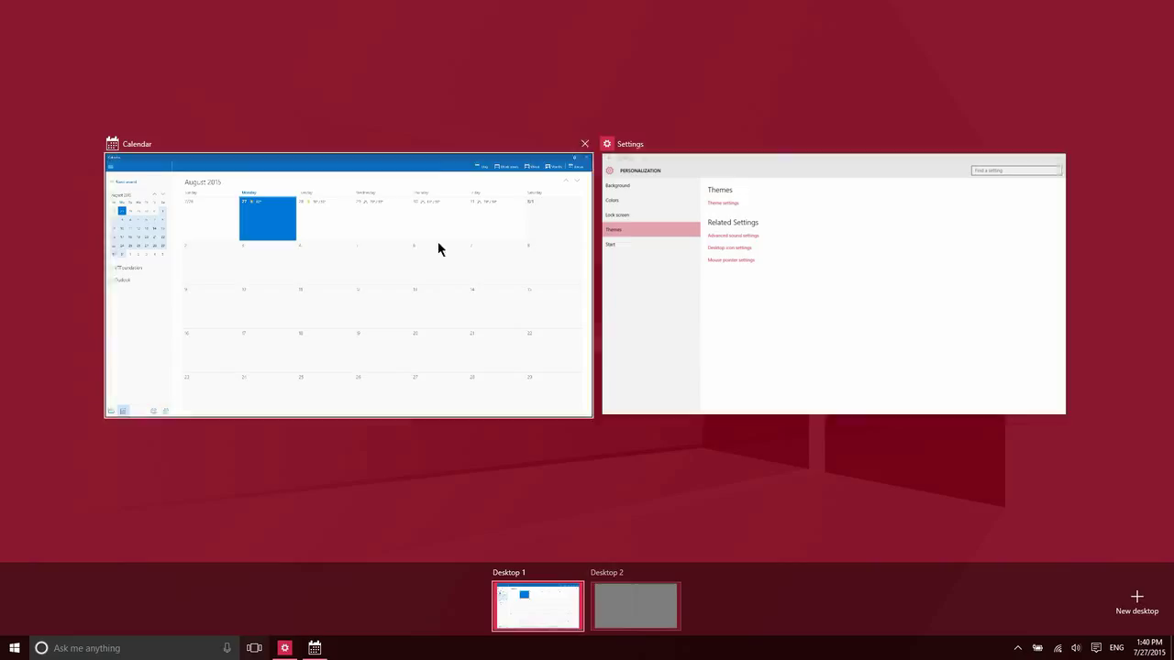
left_click(583, 147)
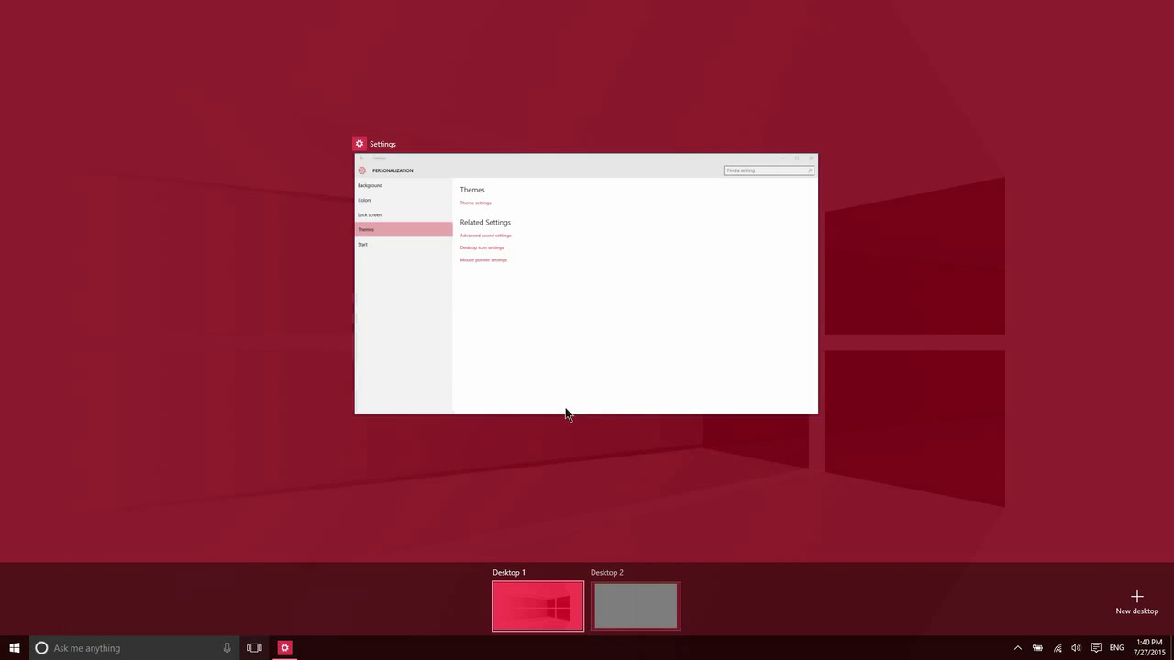
left_click(555, 623)
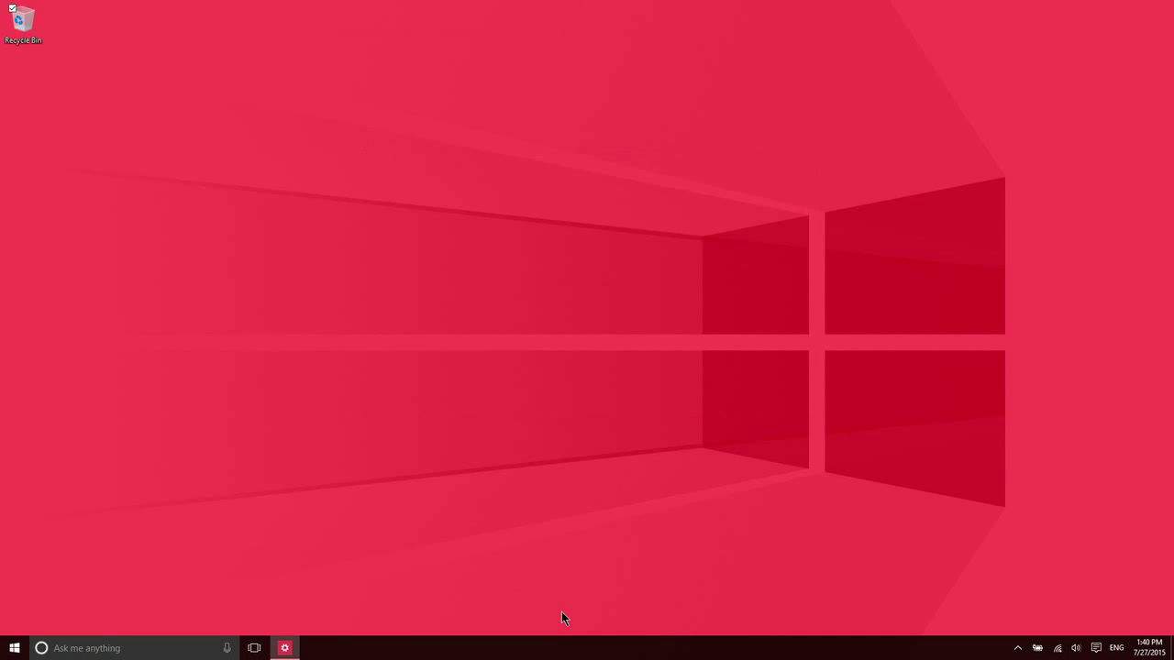
key("super+Tab")
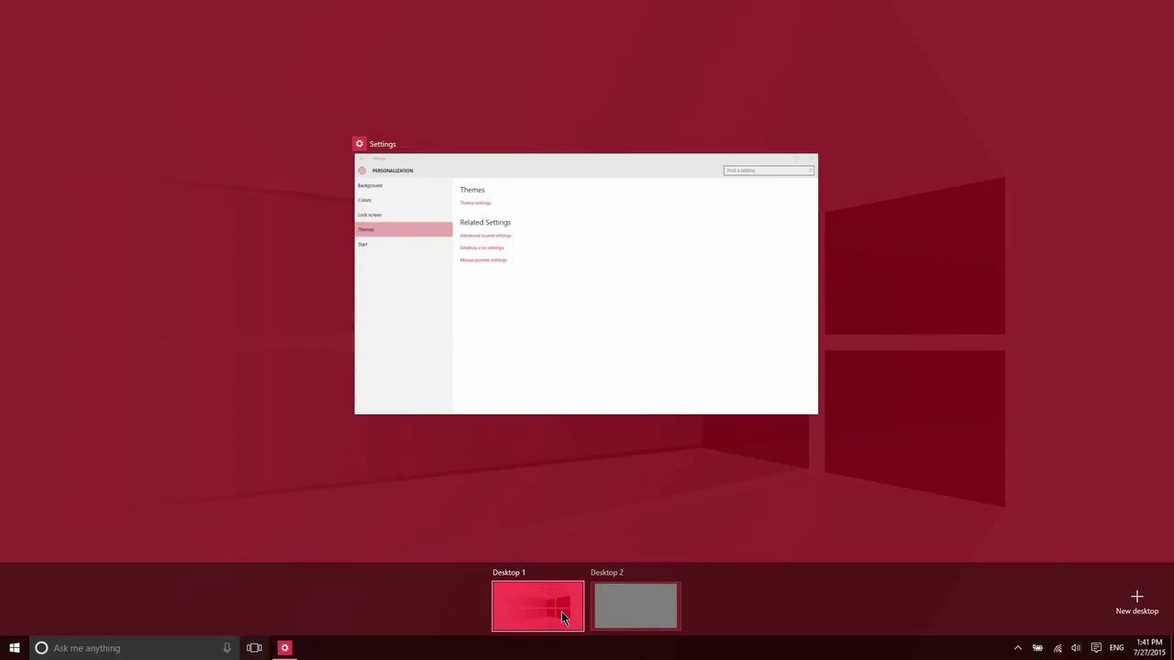
left_click(562, 612)
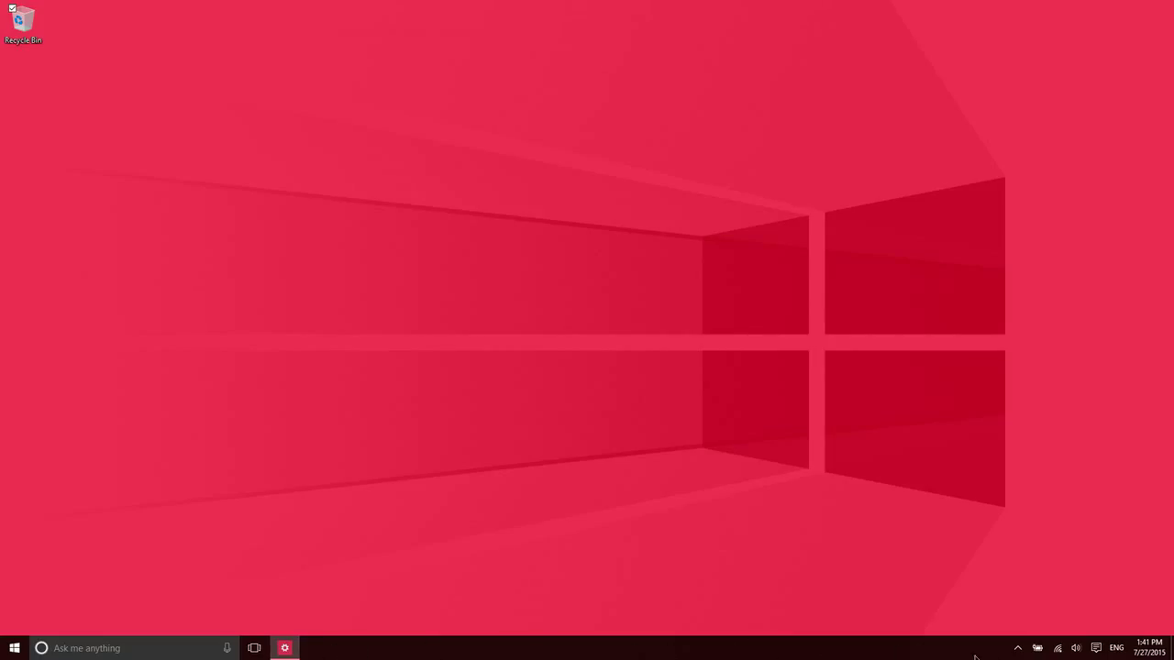
Check the battery status and set the speaker volume to 54
left_click(1037, 649)
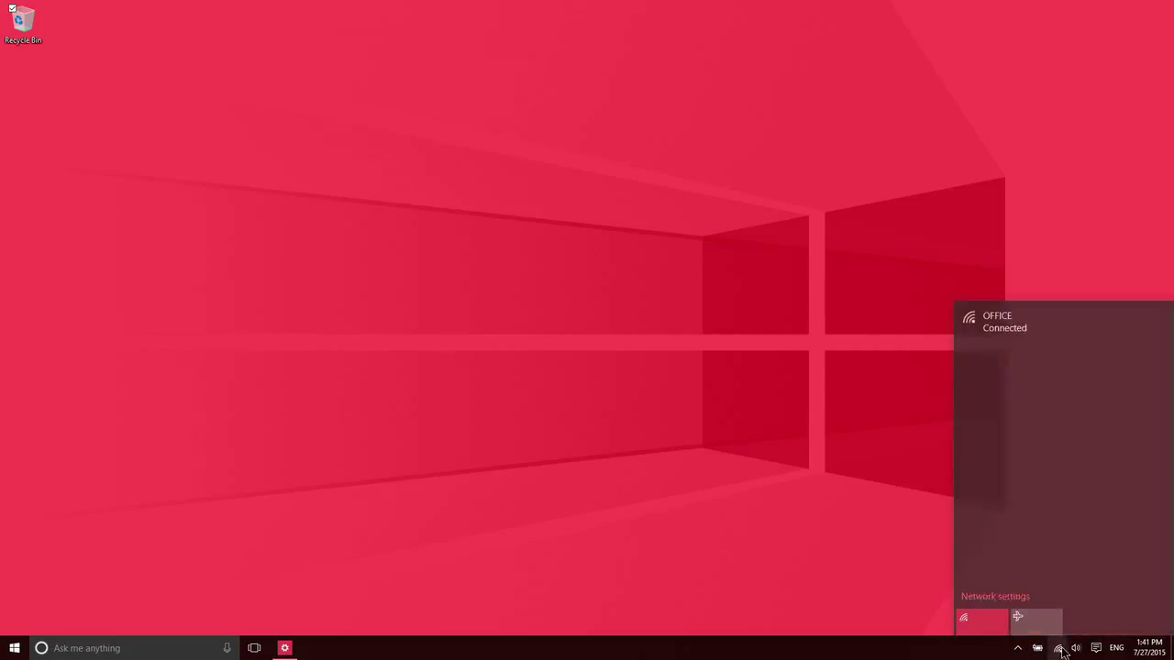
left_click(1076, 648)
left_click(1076, 649)
left_click(1071, 618)
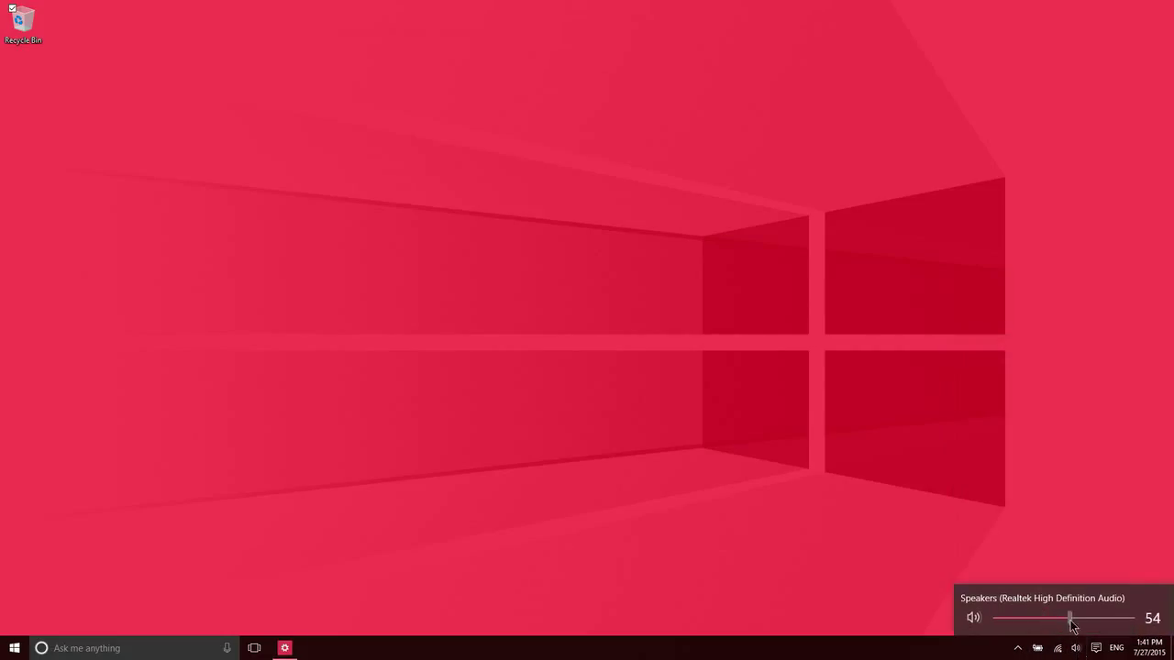
Expand and collapse Action Center's quick actions, close it, and show the July 2015 calendar
left_click(1096, 649)
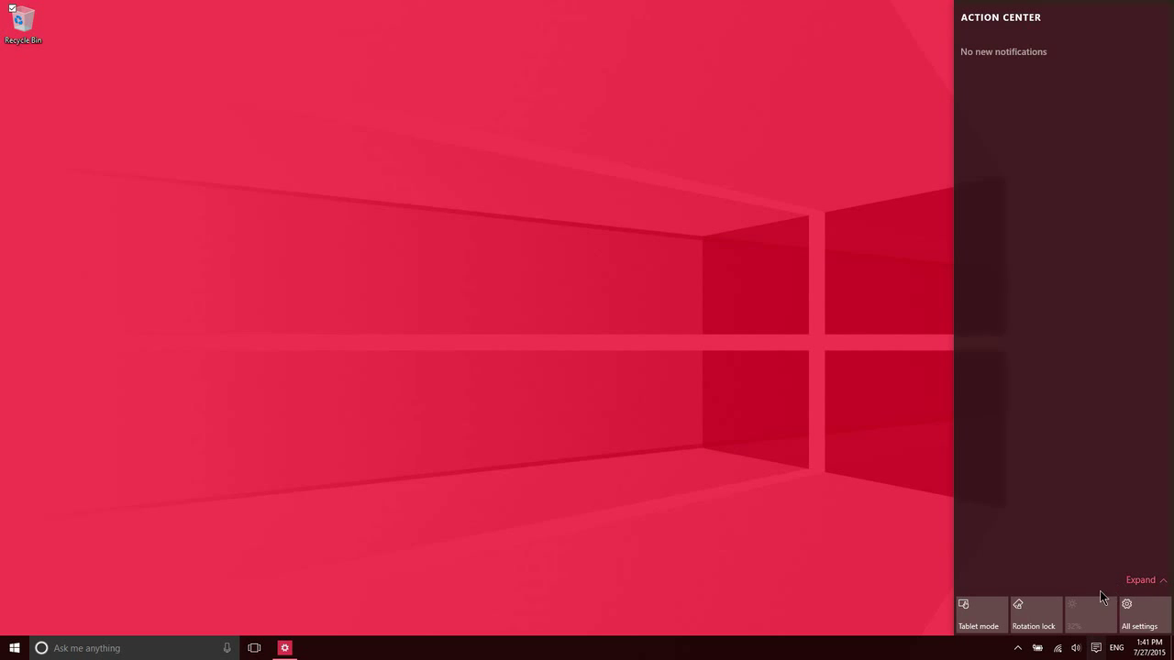
left_click(1141, 581)
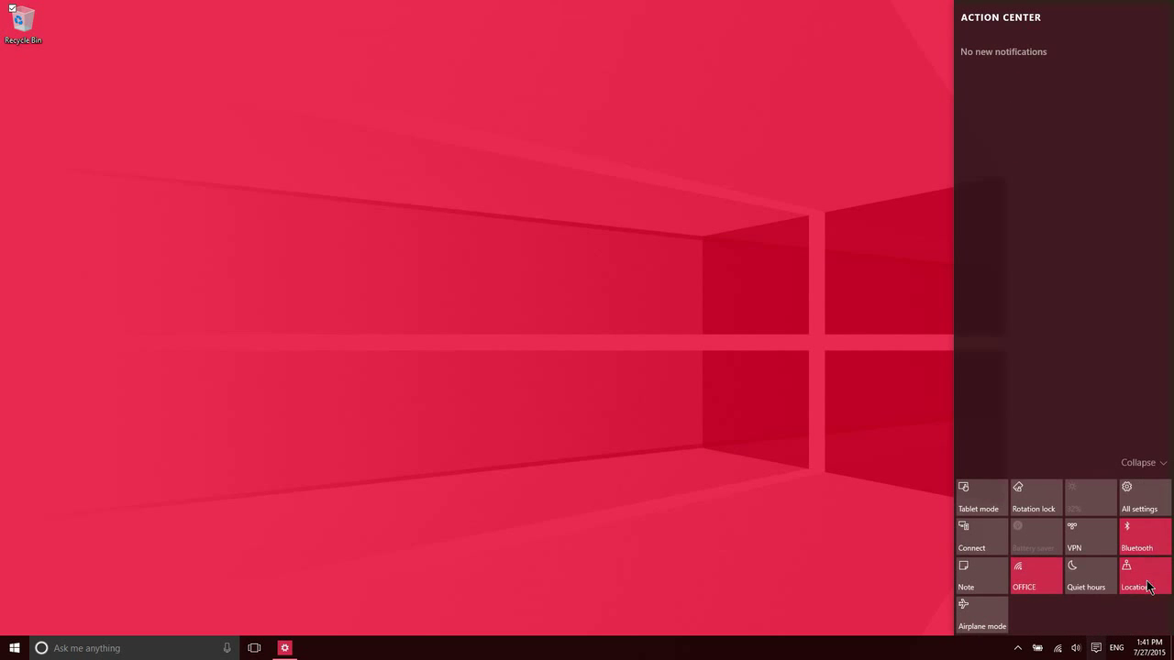
left_click(1145, 464)
left_click(926, 424)
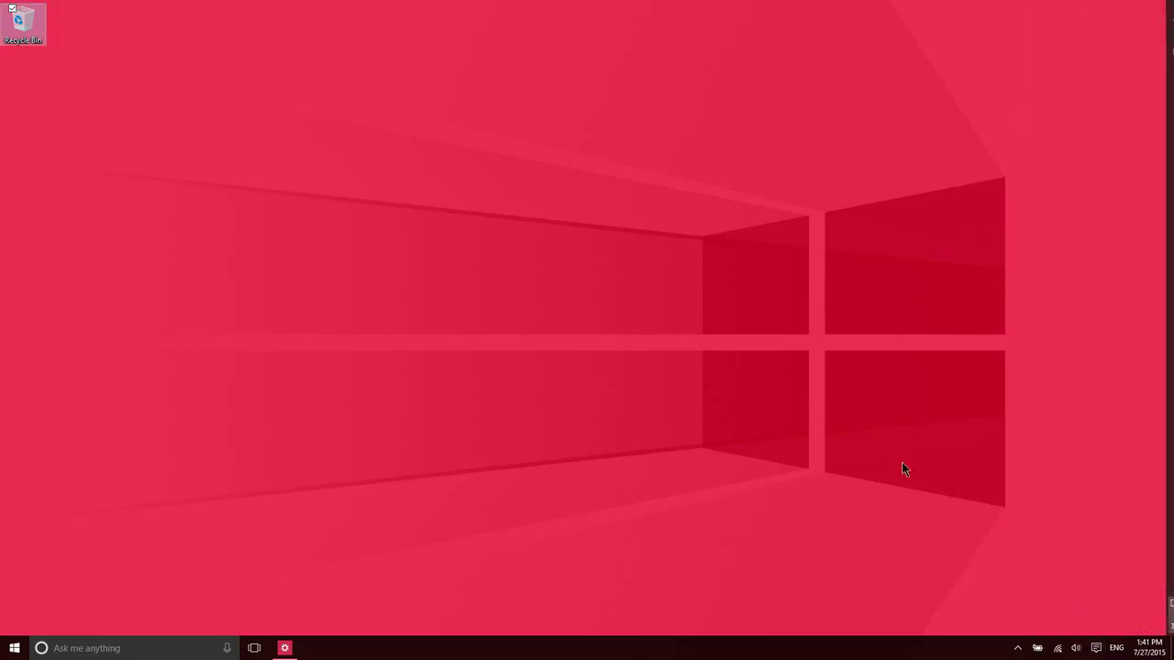
left_click(1149, 647)
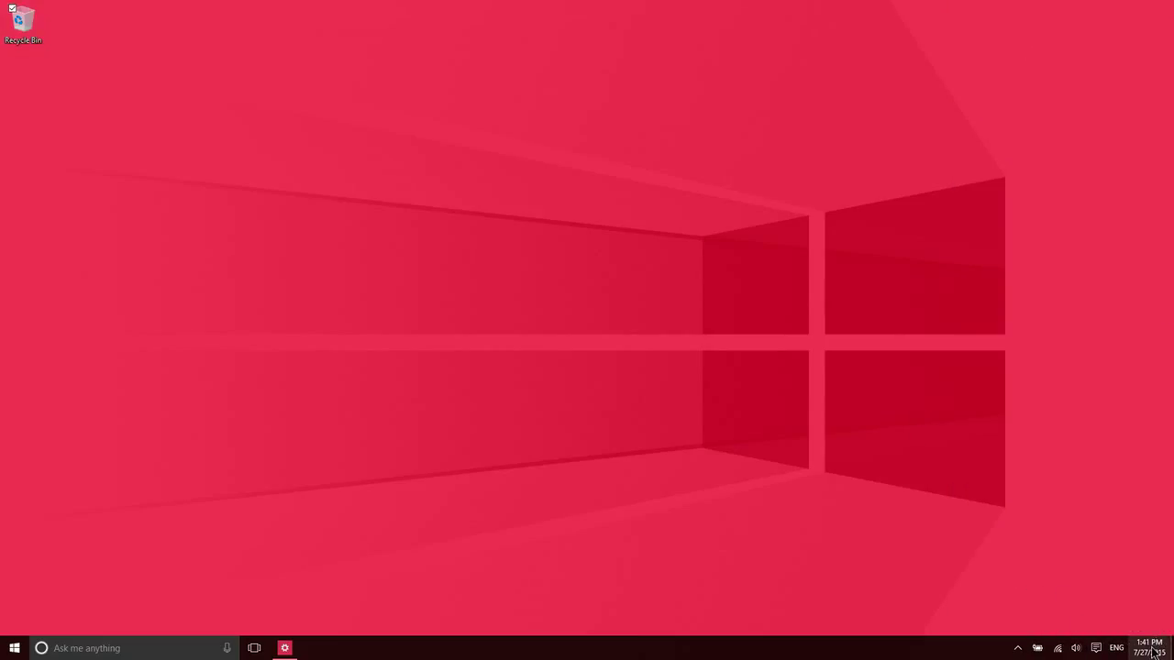
Dismiss the clock flyout, bring the Settings window back up, and close it
left_click(784, 544)
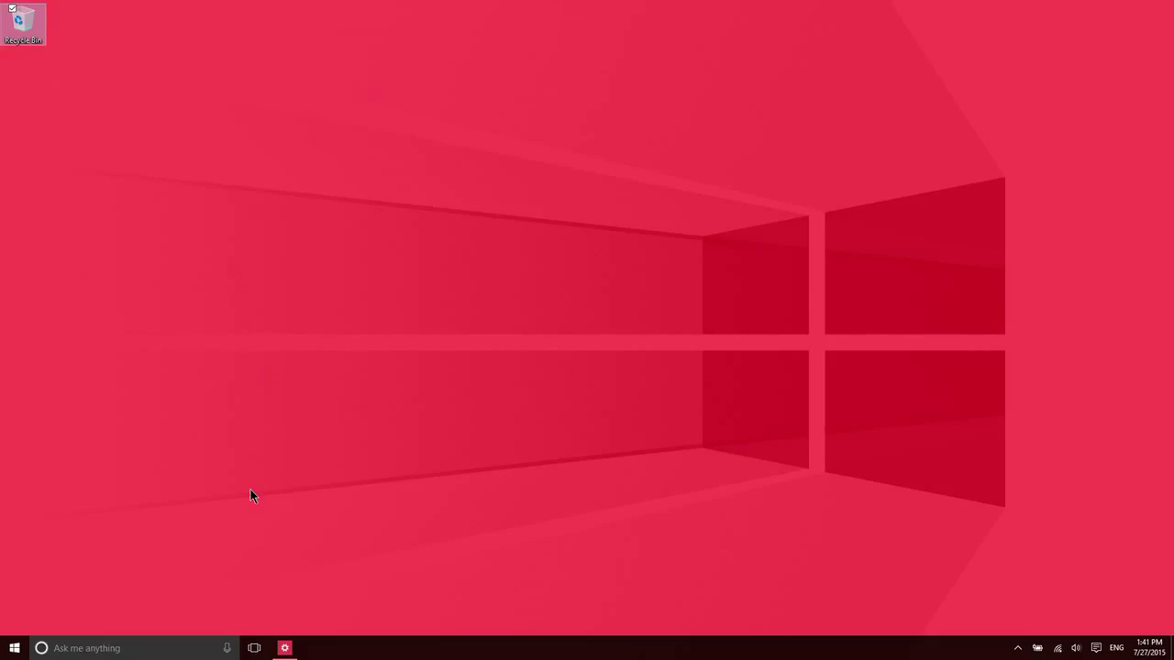
left_click(284, 648)
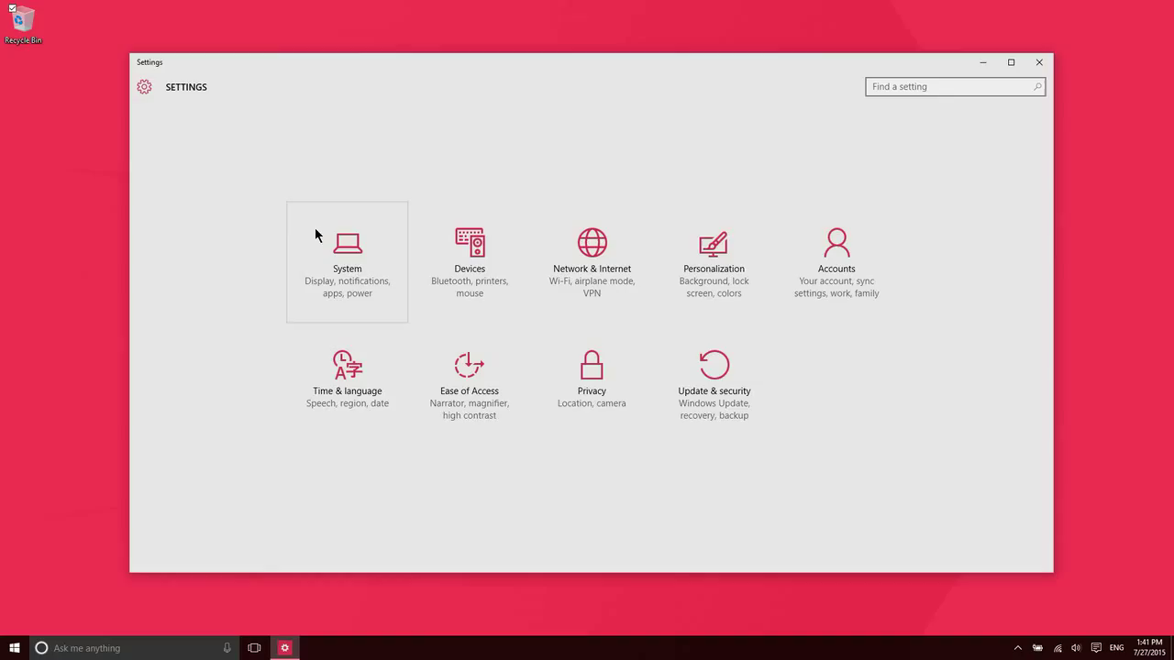
left_click(1048, 64)
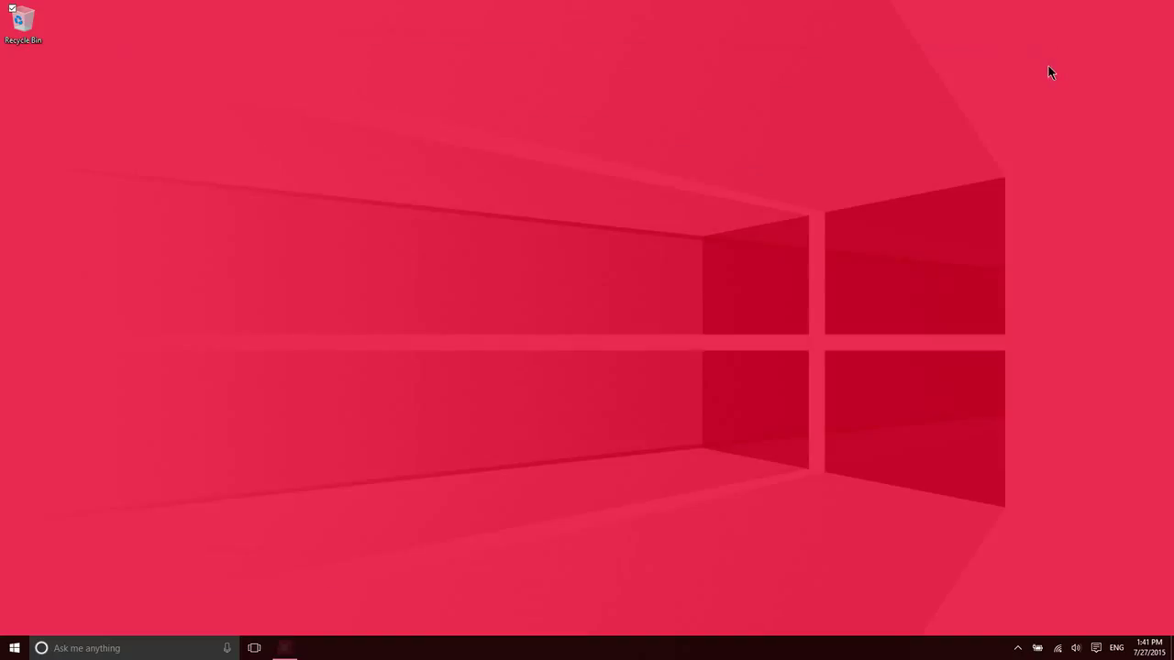
Open Desktop icon settings via the desktop's Personalize > Themes page
right_click(533, 407)
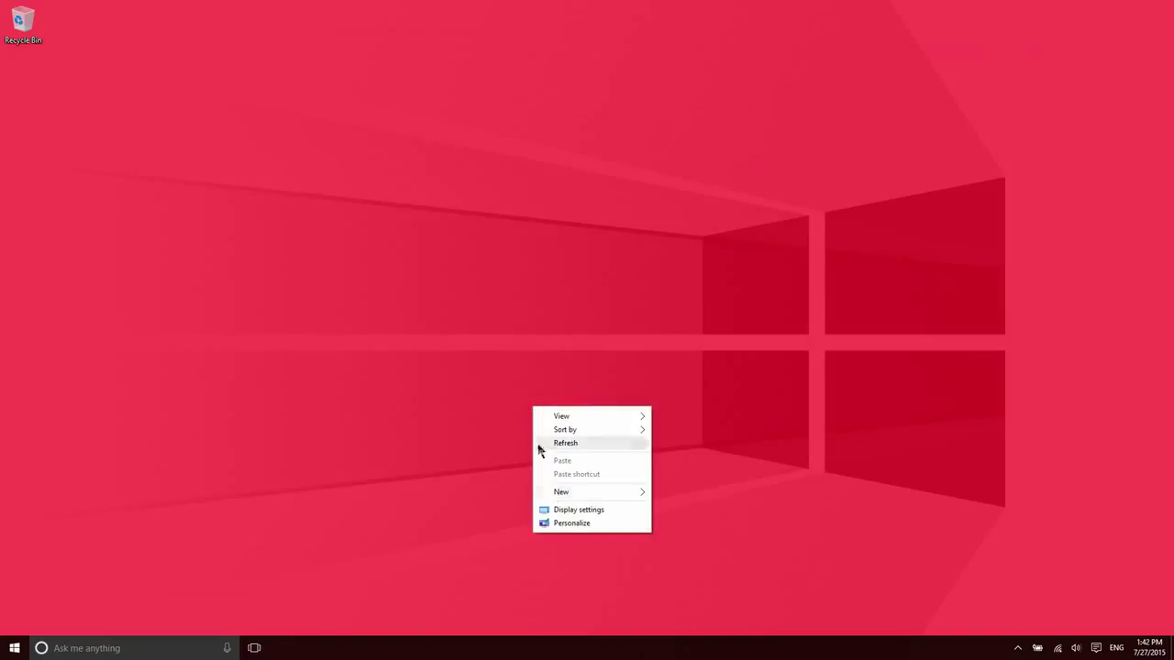
left_click(569, 525)
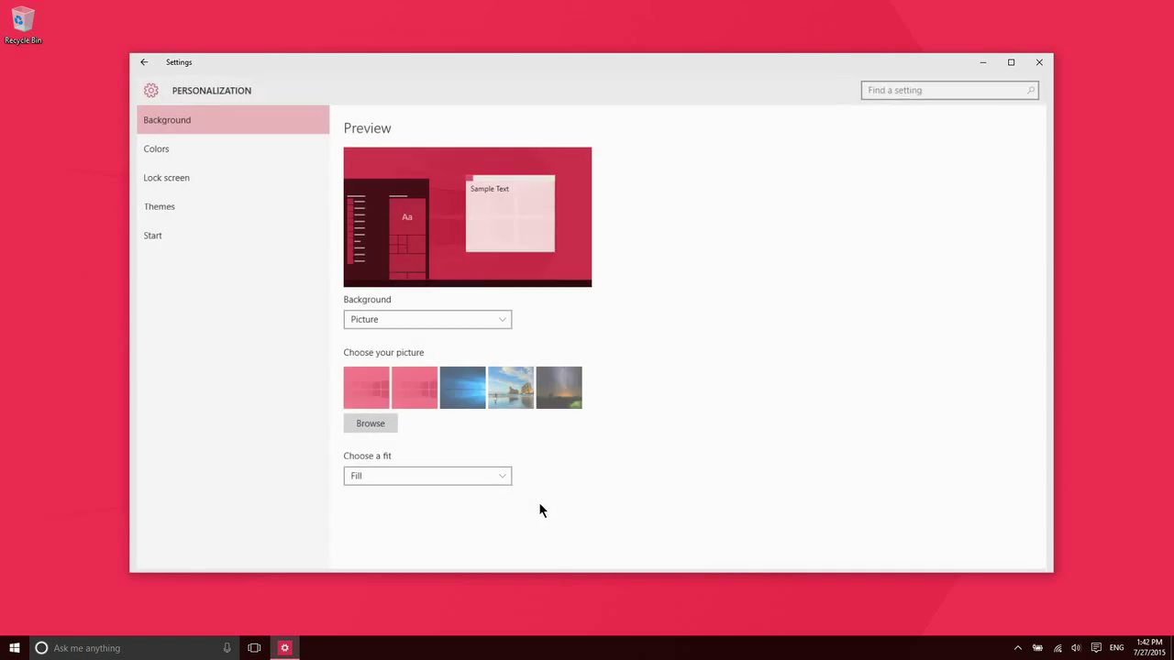
left_click(195, 204)
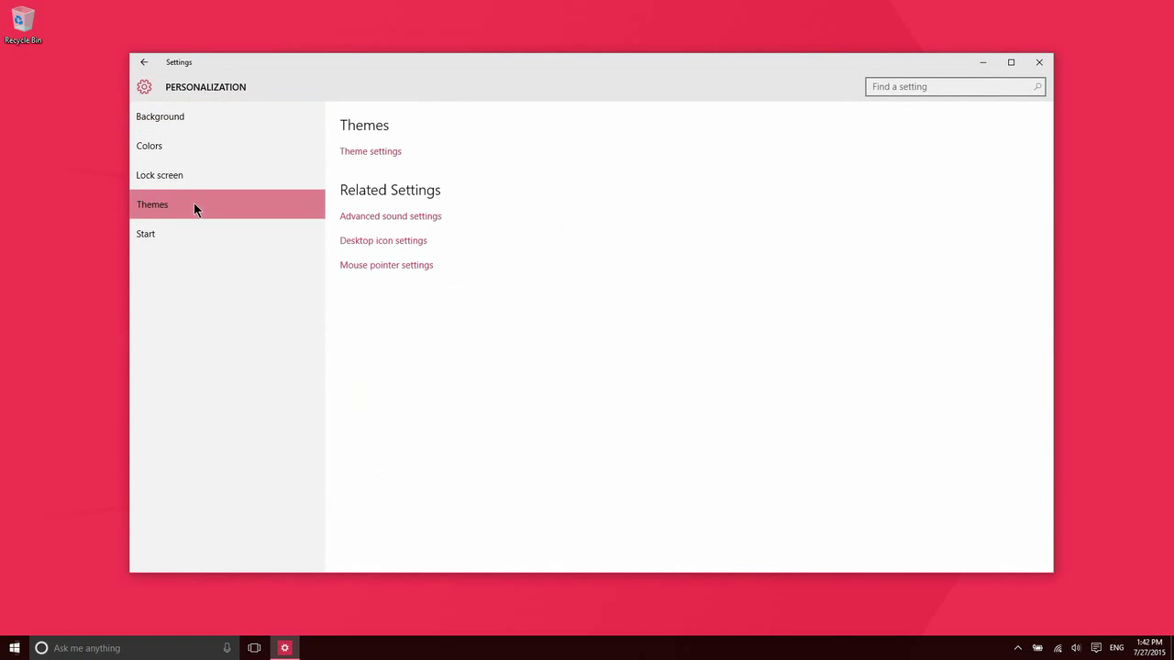
left_click(363, 243)
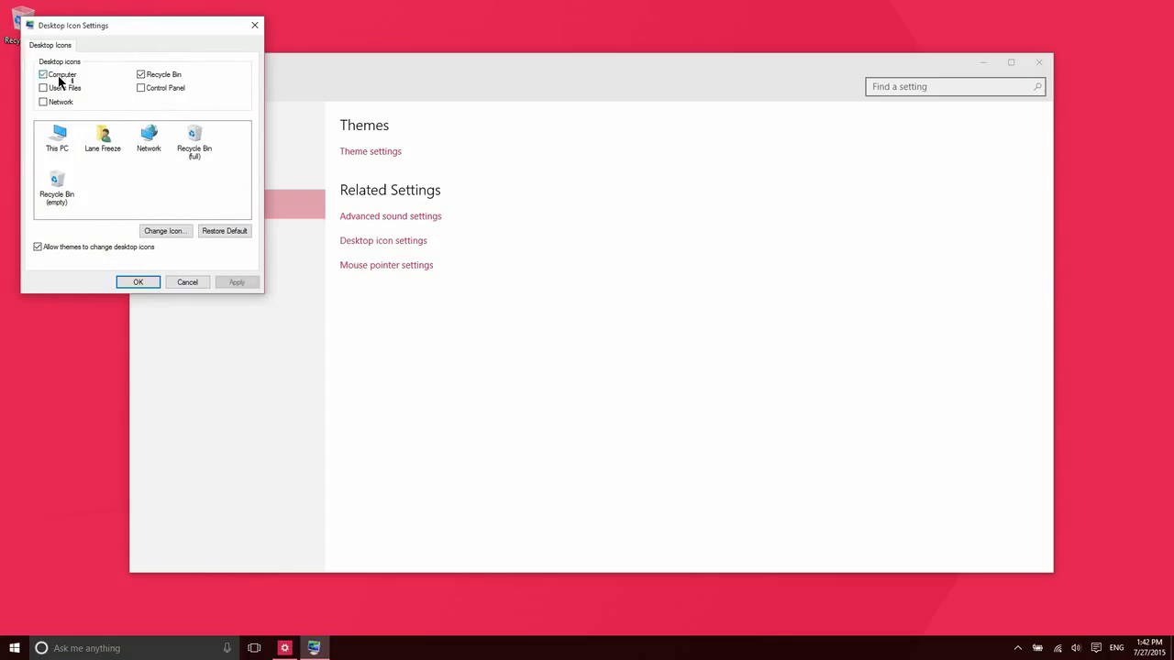
Enable the Computer, User's Files, Network and Control Panel desktop icons and apply
left_click(60, 75)
left_click(60, 88)
left_click(64, 102)
left_click(174, 90)
left_click(240, 284)
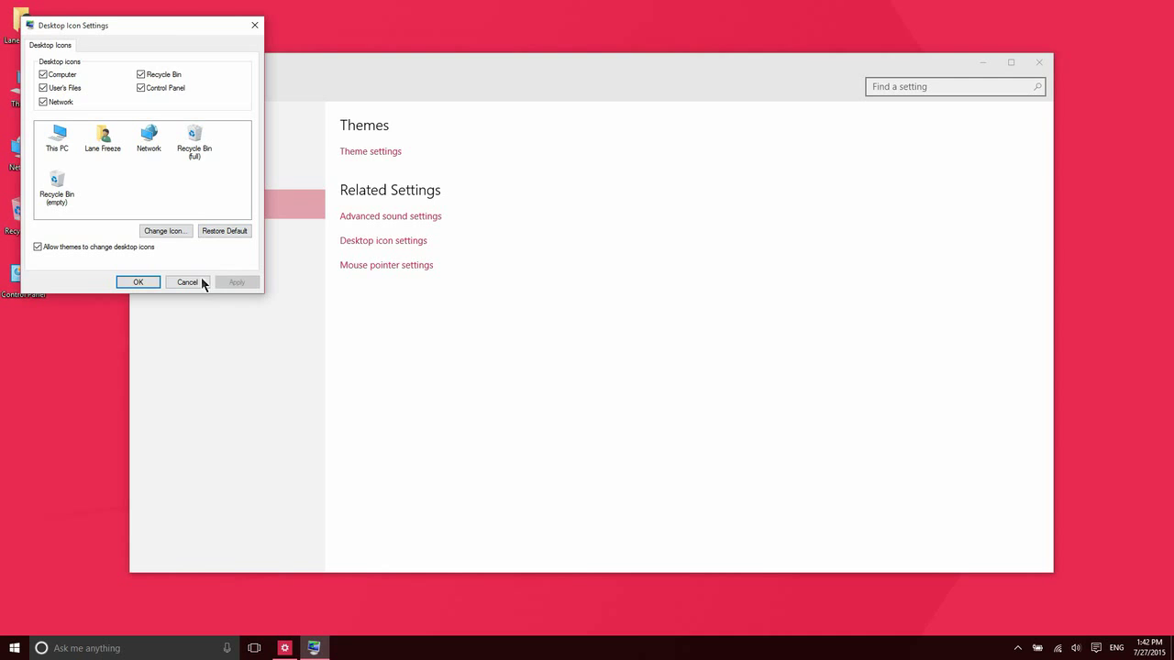
left_click_drag(160, 55, 362, 91)
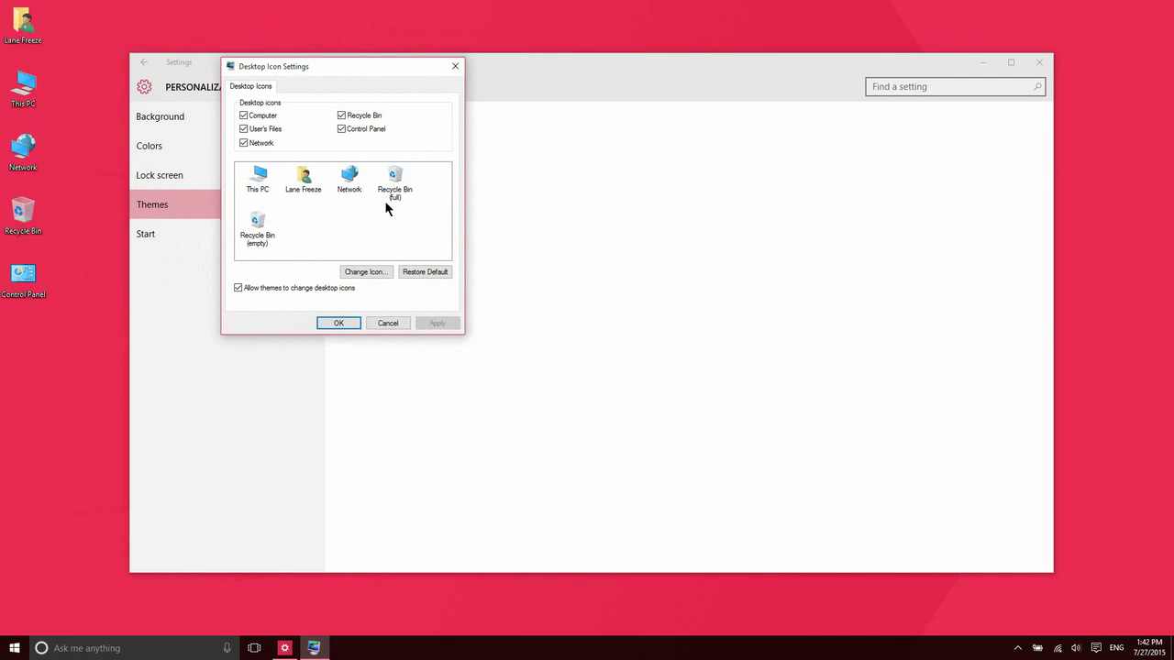